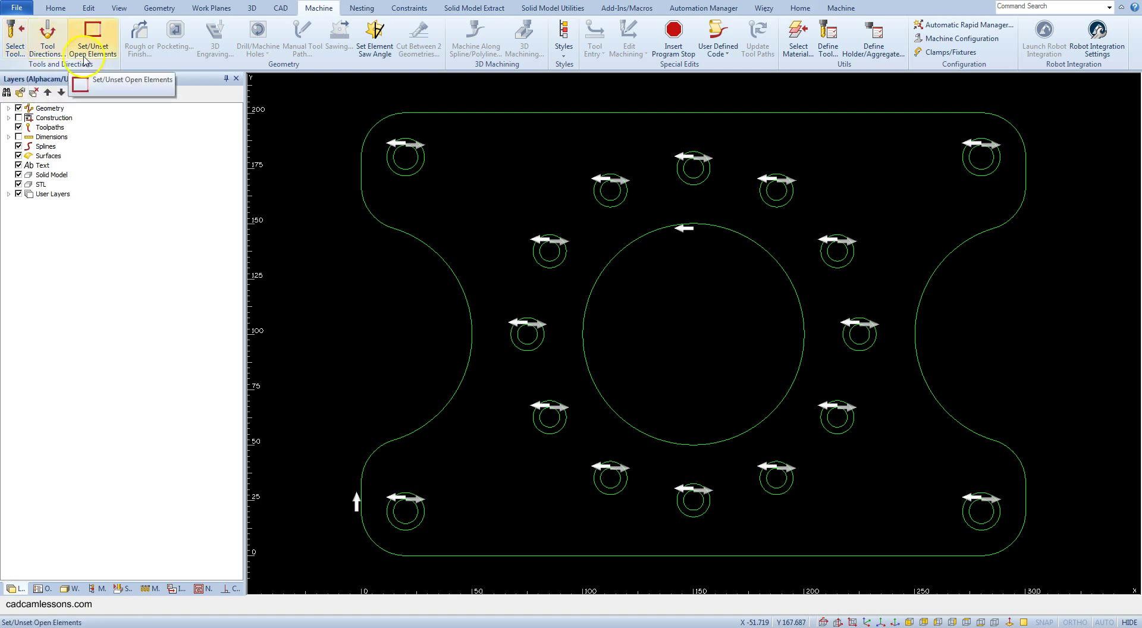
- Select the Flat 12 R05 tool from the Alphacam Tutorial tool folder as the active machining tool
left_click(23, 52)
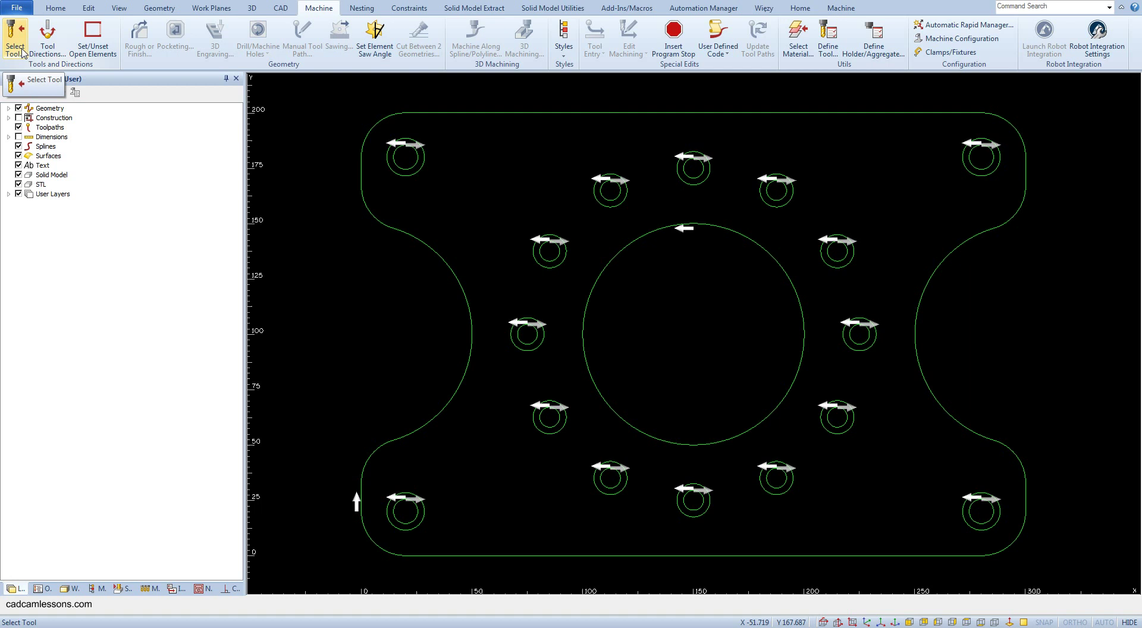
left_click(23, 53)
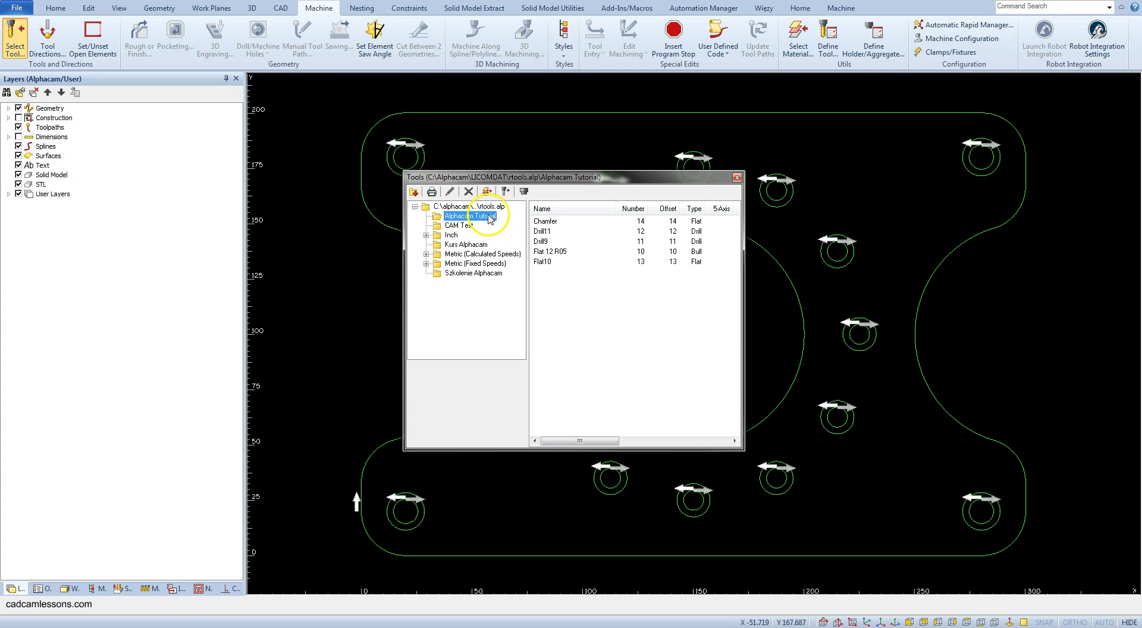
left_click(556, 251)
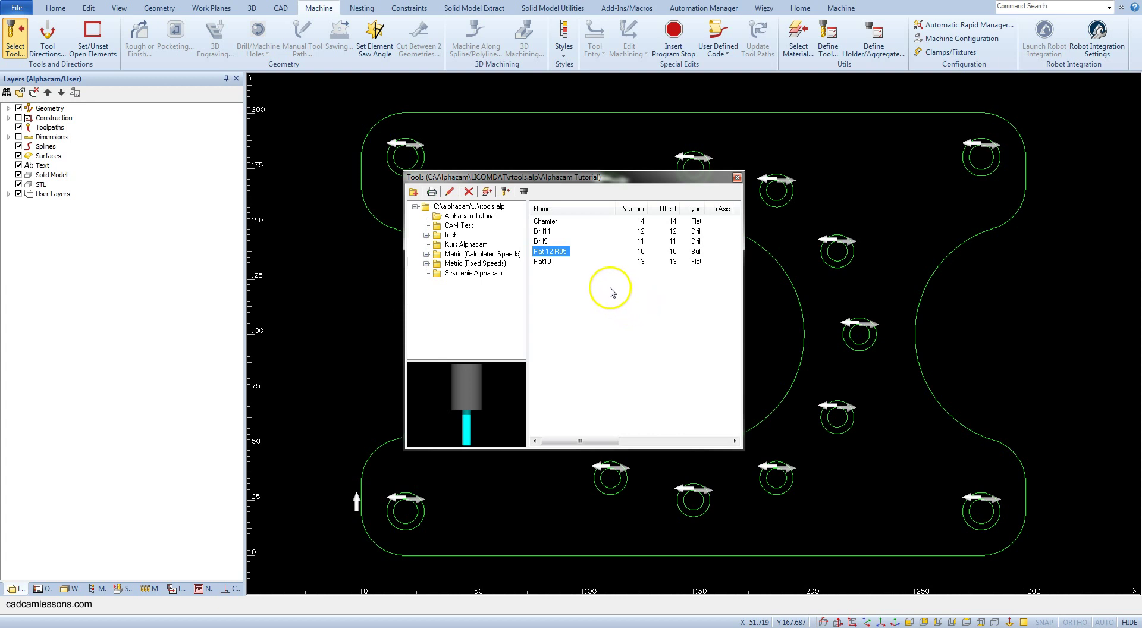
double_click(559, 251)
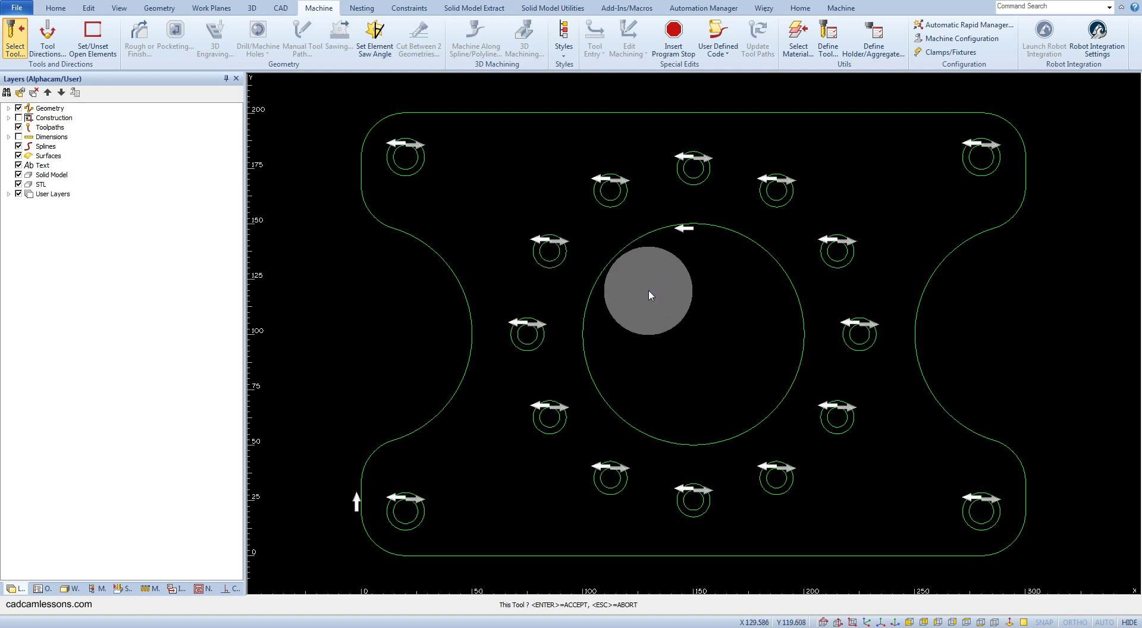
key("Return")
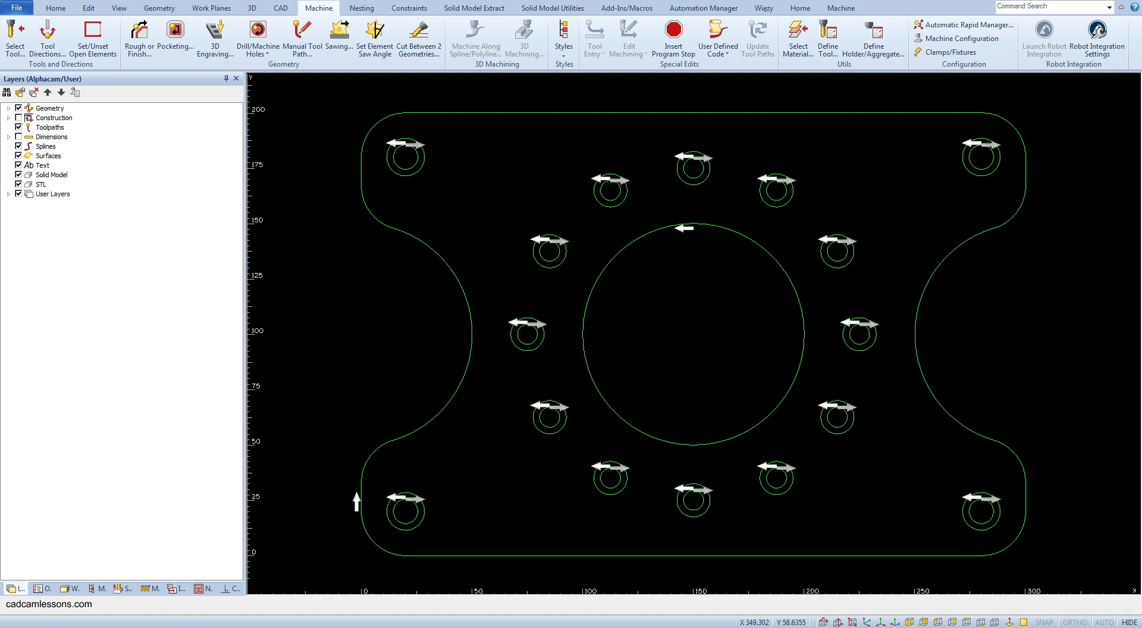
- Start a Rough/Finish operation with vertical sides, applied to selected geometries only
left_click(146, 51)
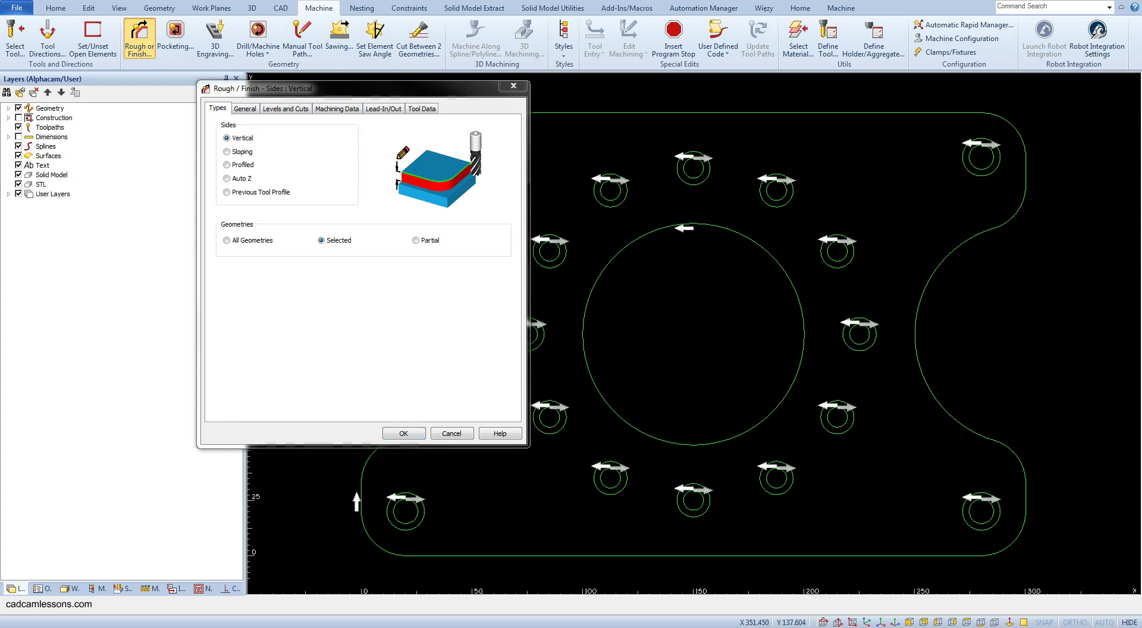
left_click(1120, 391)
left_click(231, 240)
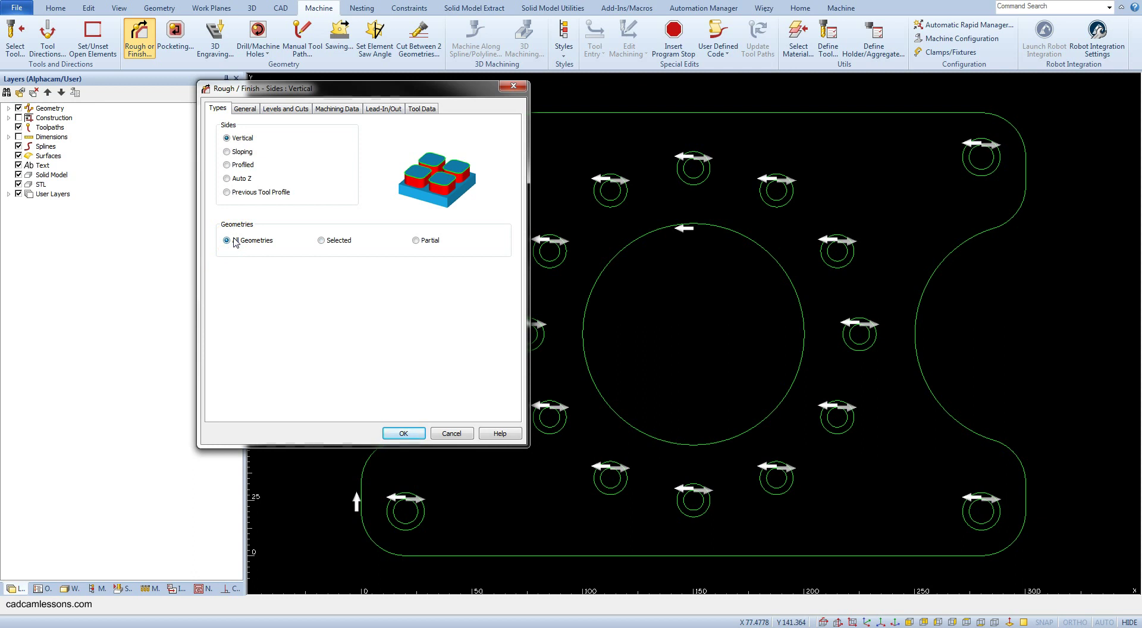
left_click(347, 242)
left_click(306, 310)
left_click(416, 240)
left_click(407, 314)
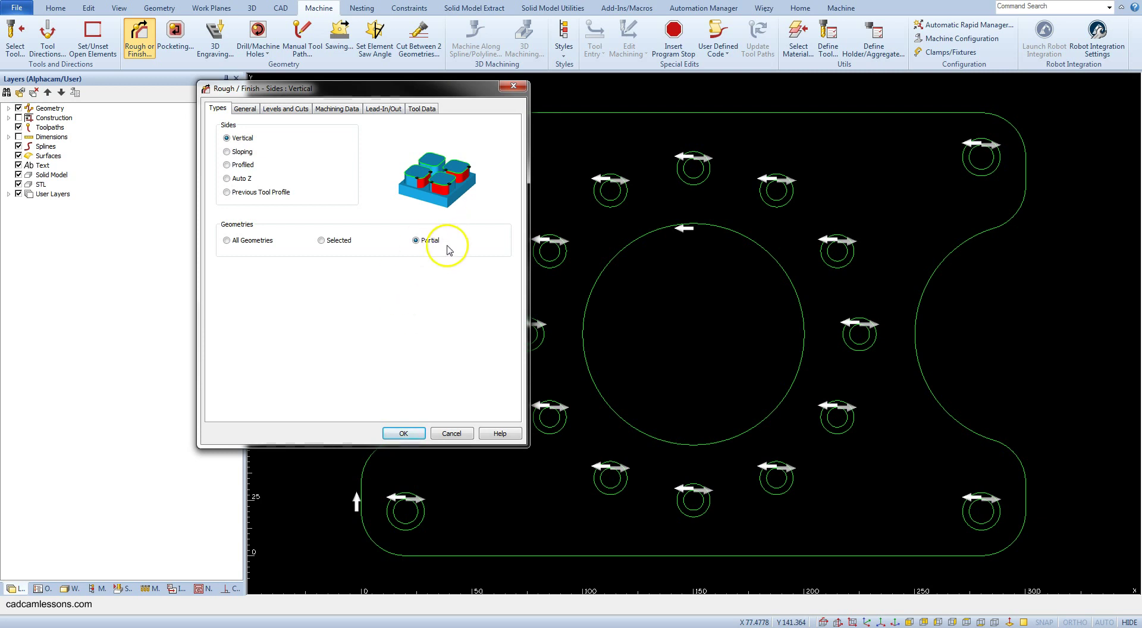
left_click(334, 243)
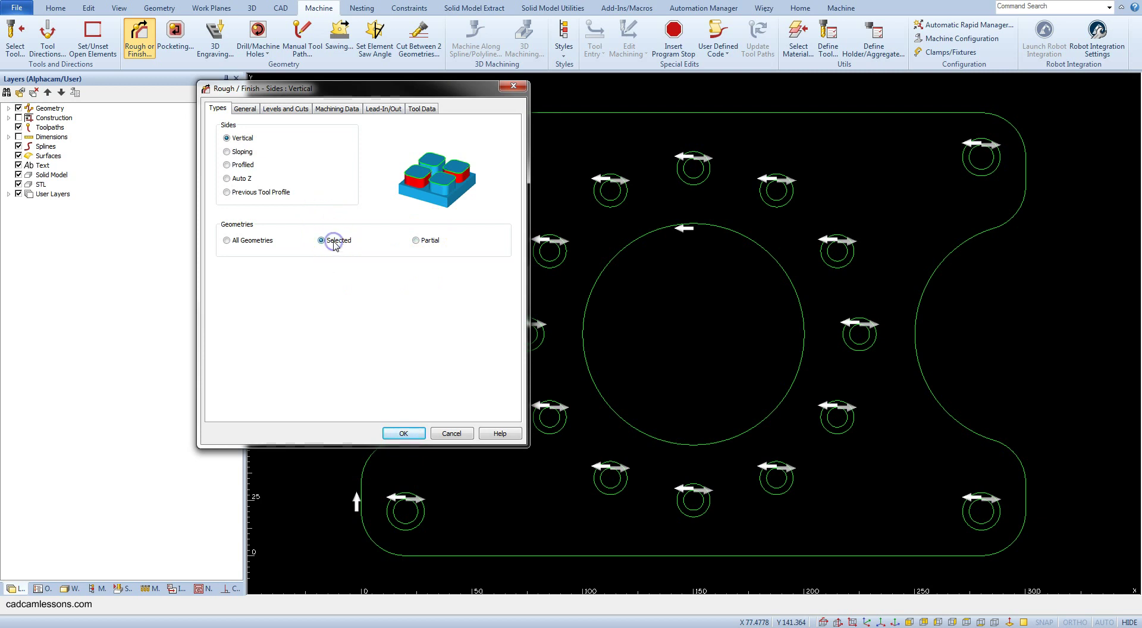
left_click(245, 111)
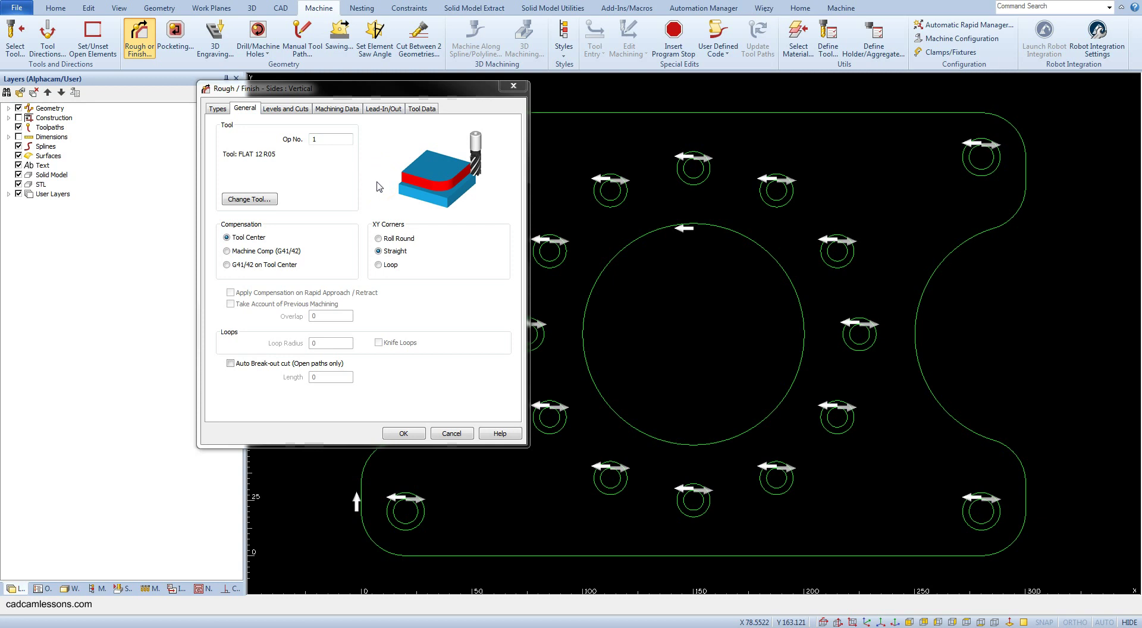
left_click(437, 211)
- Set the operation's Z levels to safe rapid level 25, rapid down to 5 and final depth -18
left_click(283, 110)
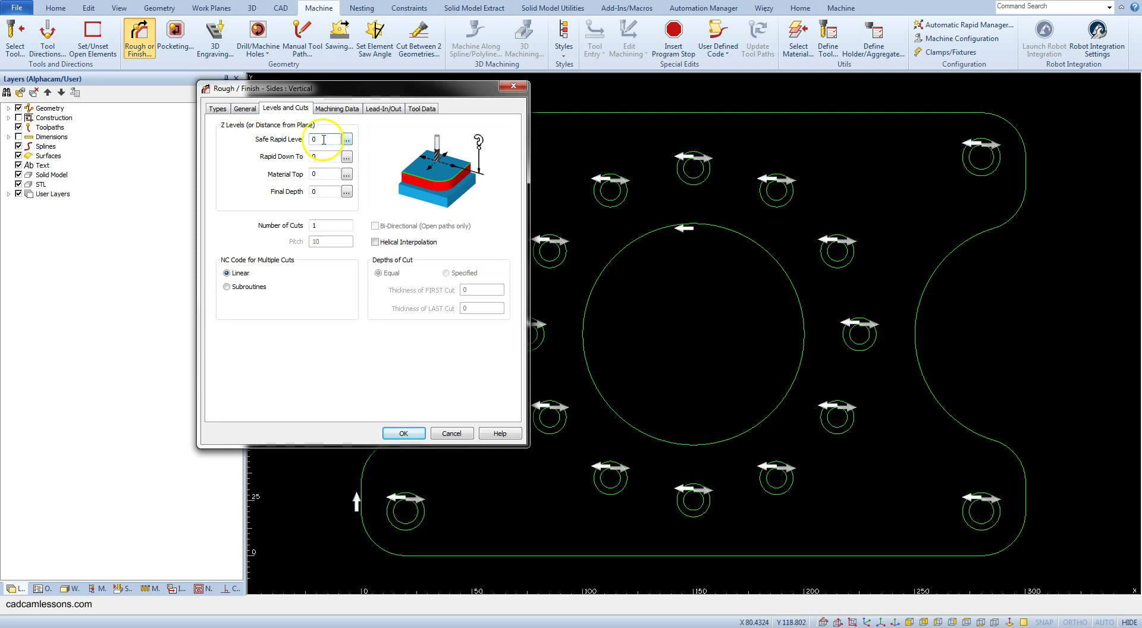
type("25")
key("Tab")
type("5")
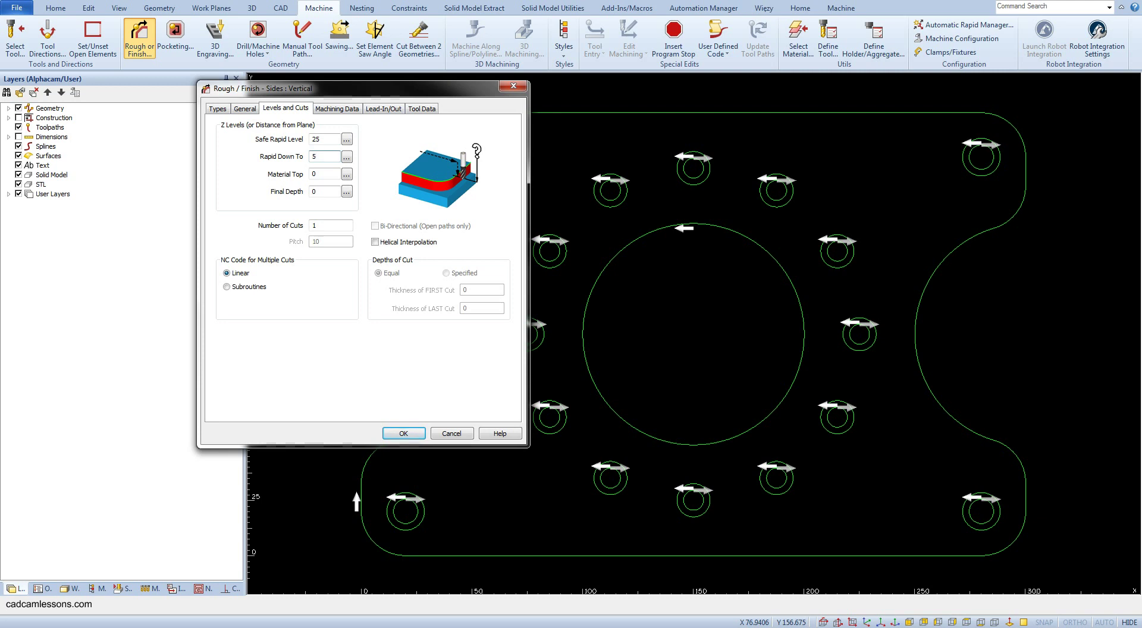
left_click(325, 175)
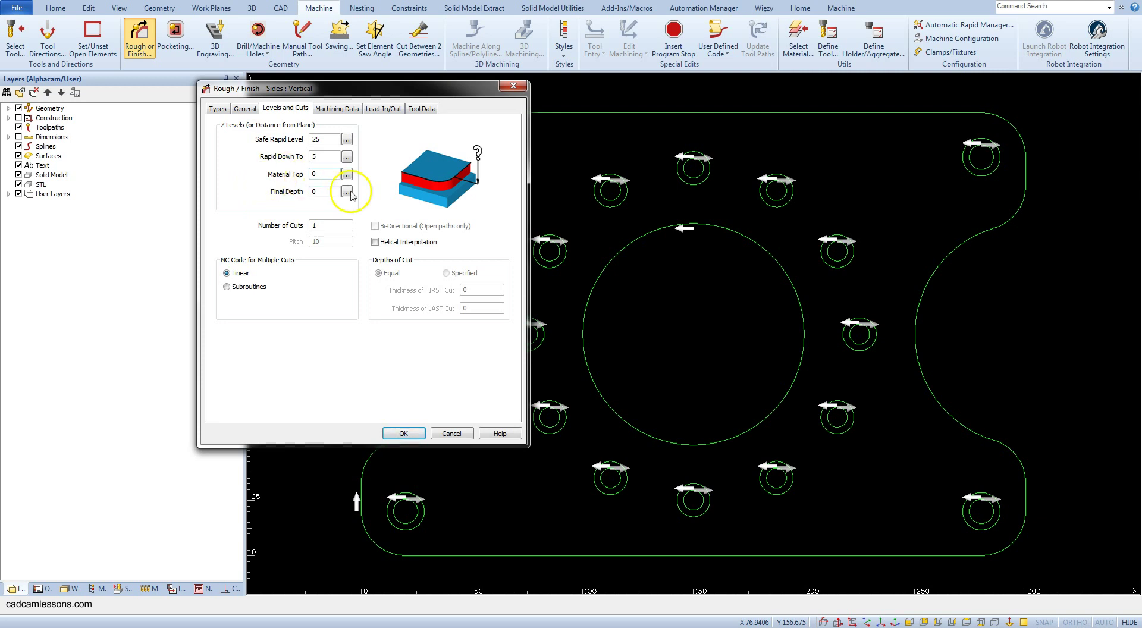
double_click(310, 192)
type("-18")
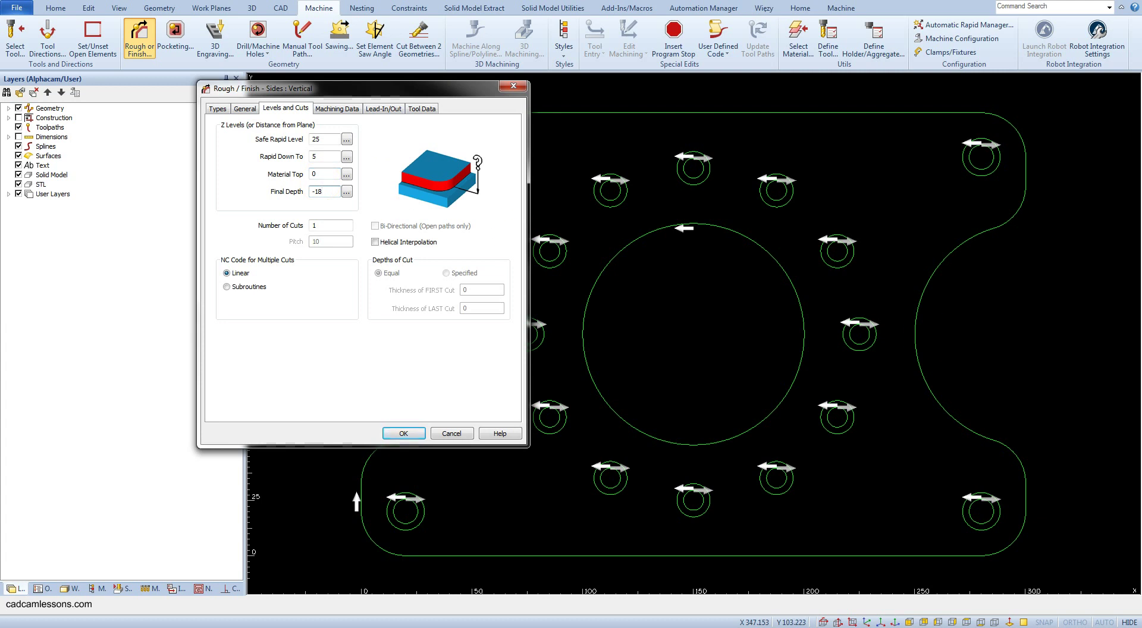
left_click(326, 297)
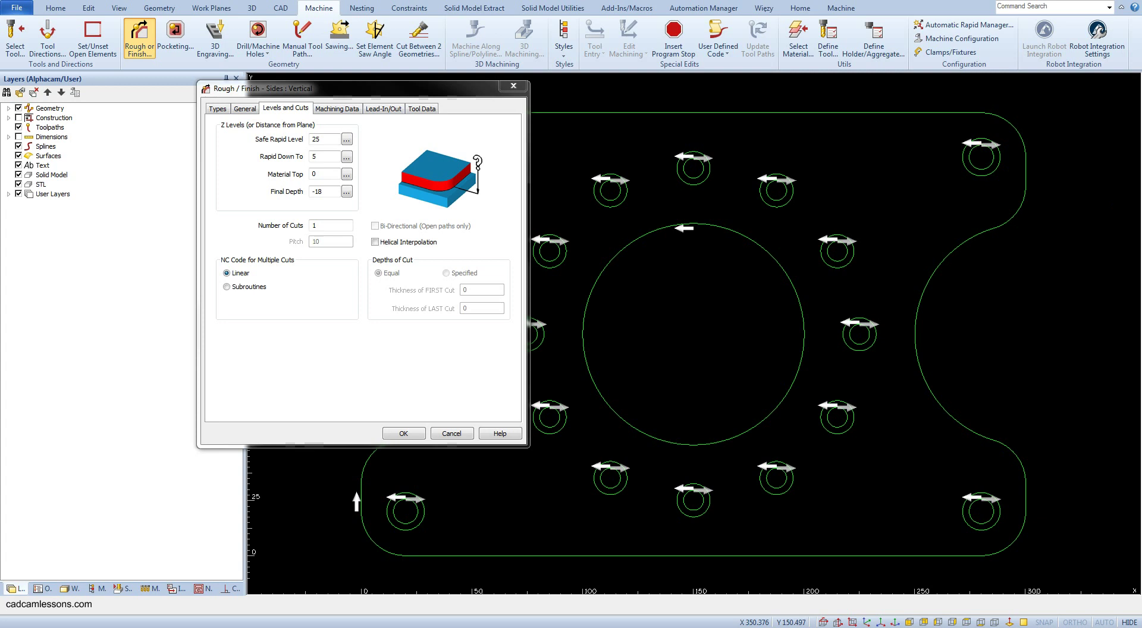
- Split the depth into 5 cuts with specified depths, setting the first and last cut thickness to 1
left_click(315, 226)
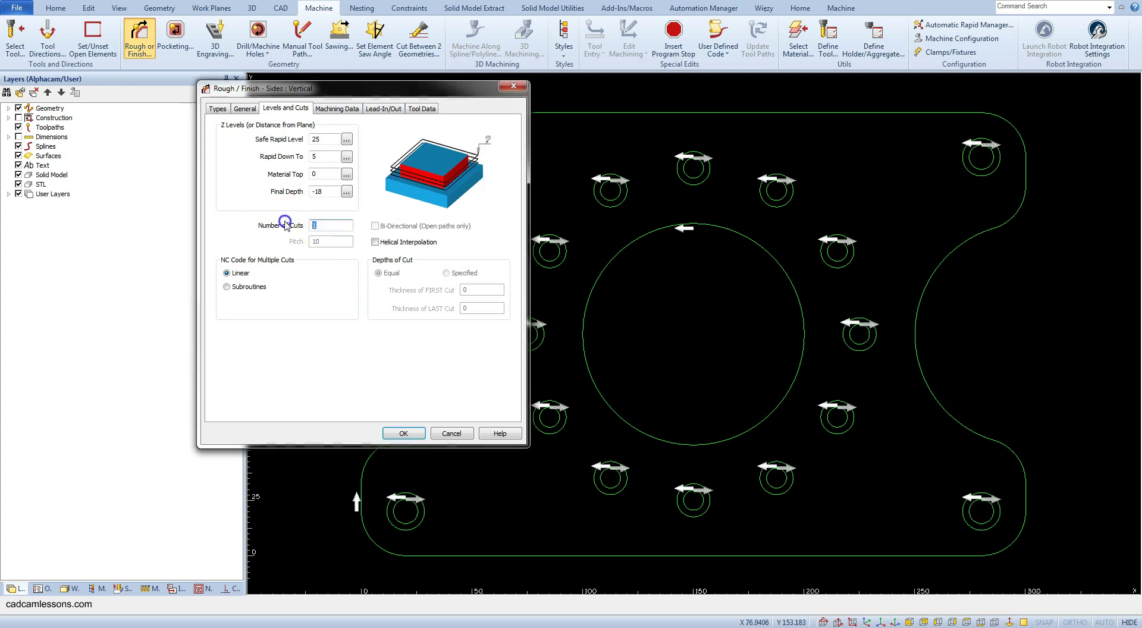
type("5")
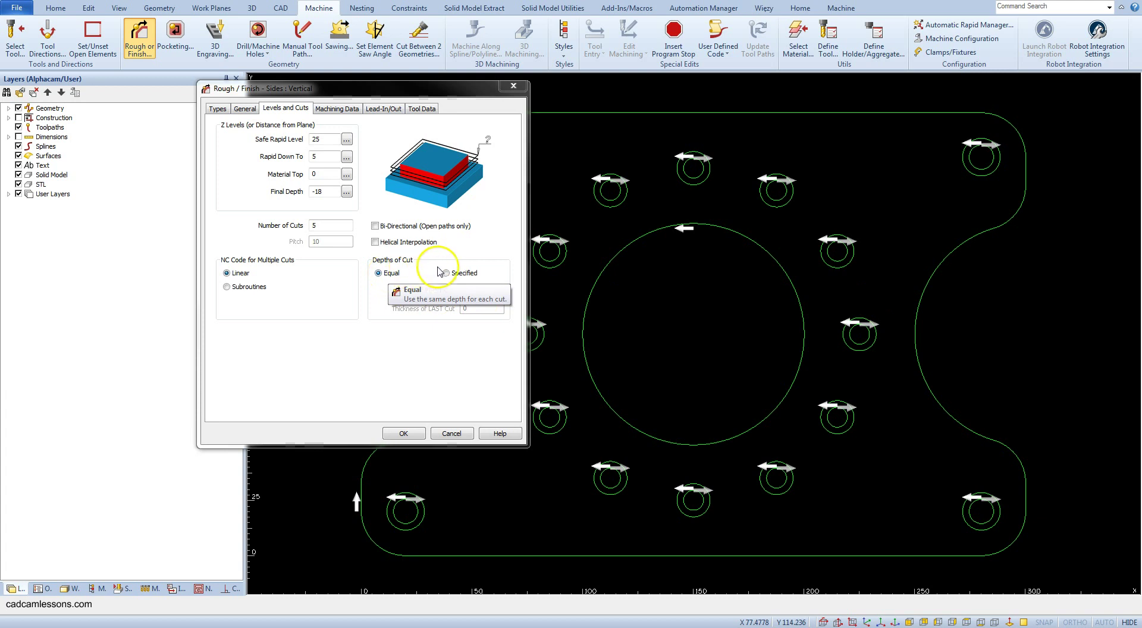
left_click(447, 273)
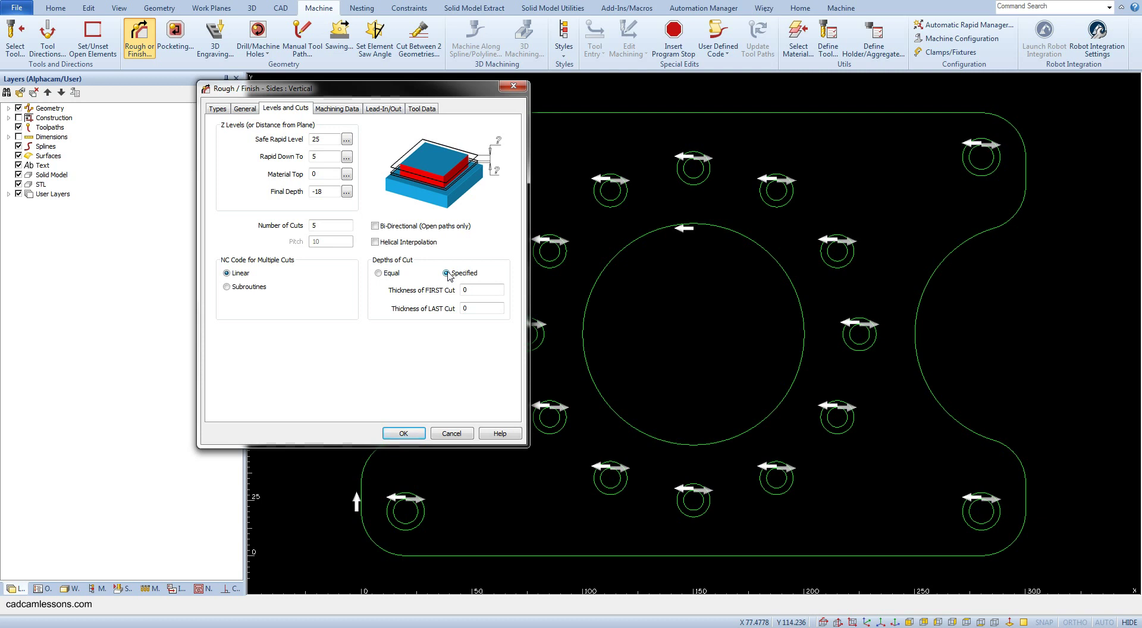
left_click(483, 289)
type("1")
left_click(467, 309)
type("1")
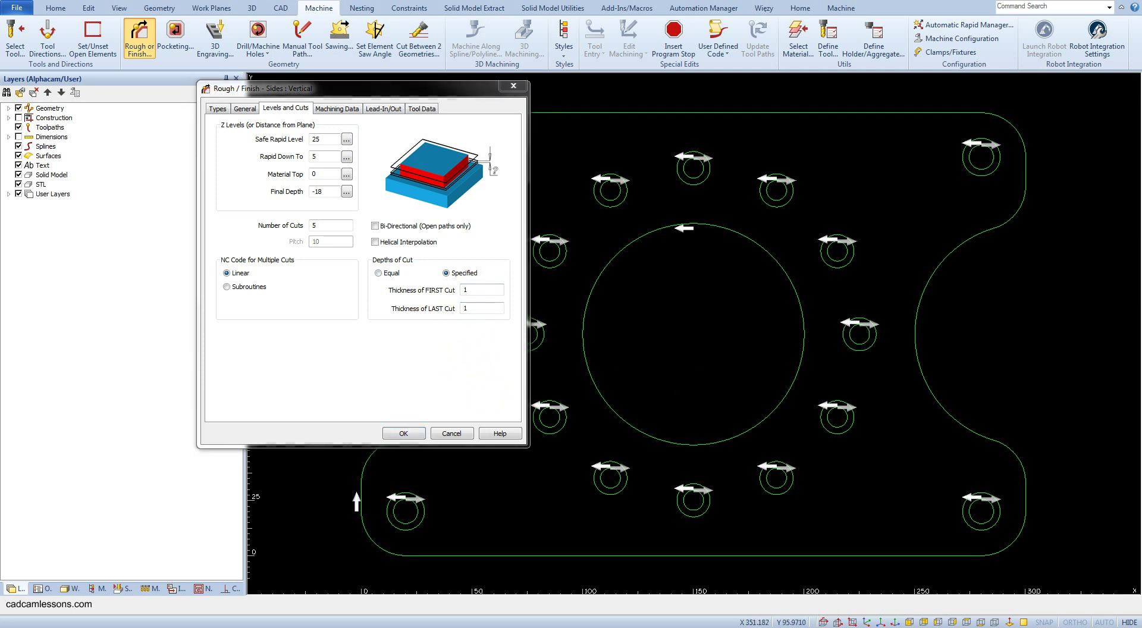
- Accept the remaining machining, lead-in/out and tool data settings, and generate the toolpath on the plate's outer contour
left_click(344, 109)
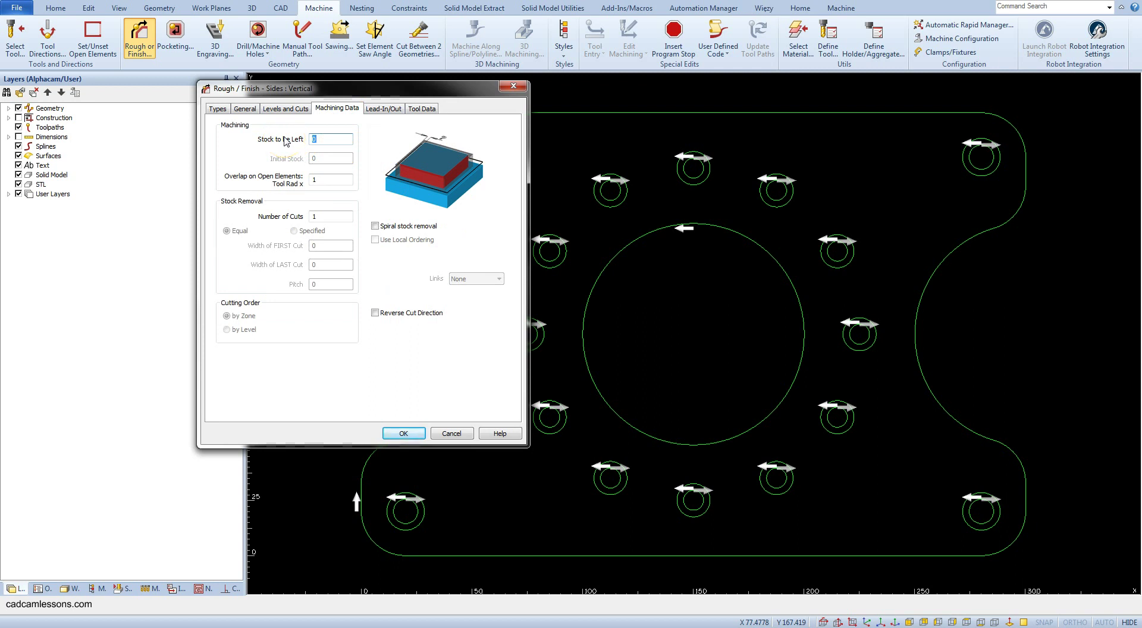
left_click(328, 84)
left_click(394, 110)
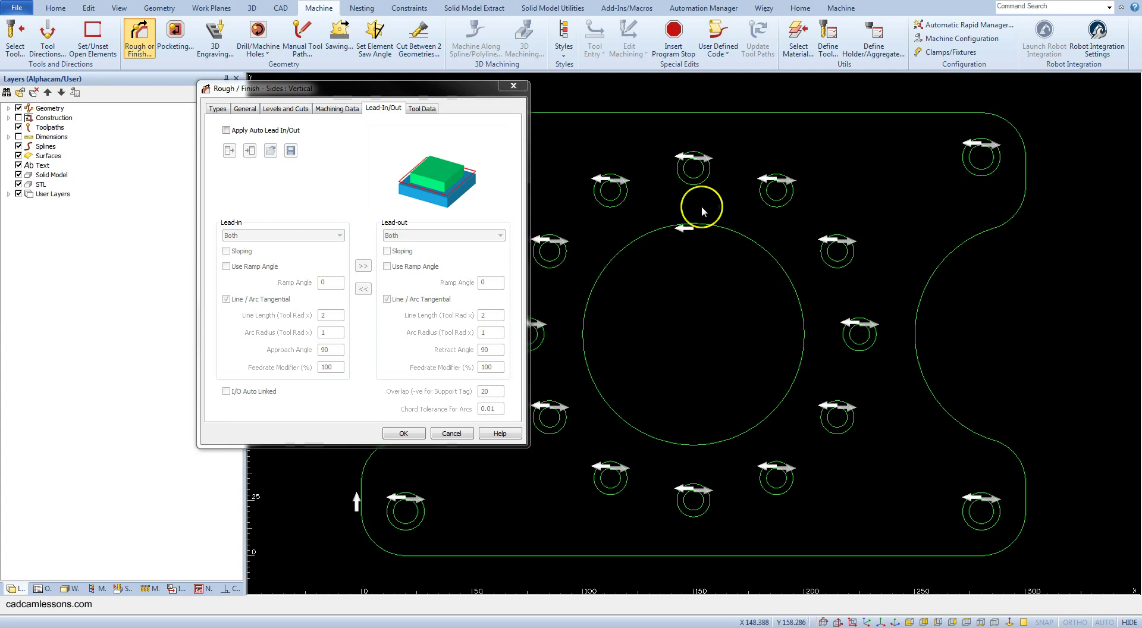
left_click(421, 109)
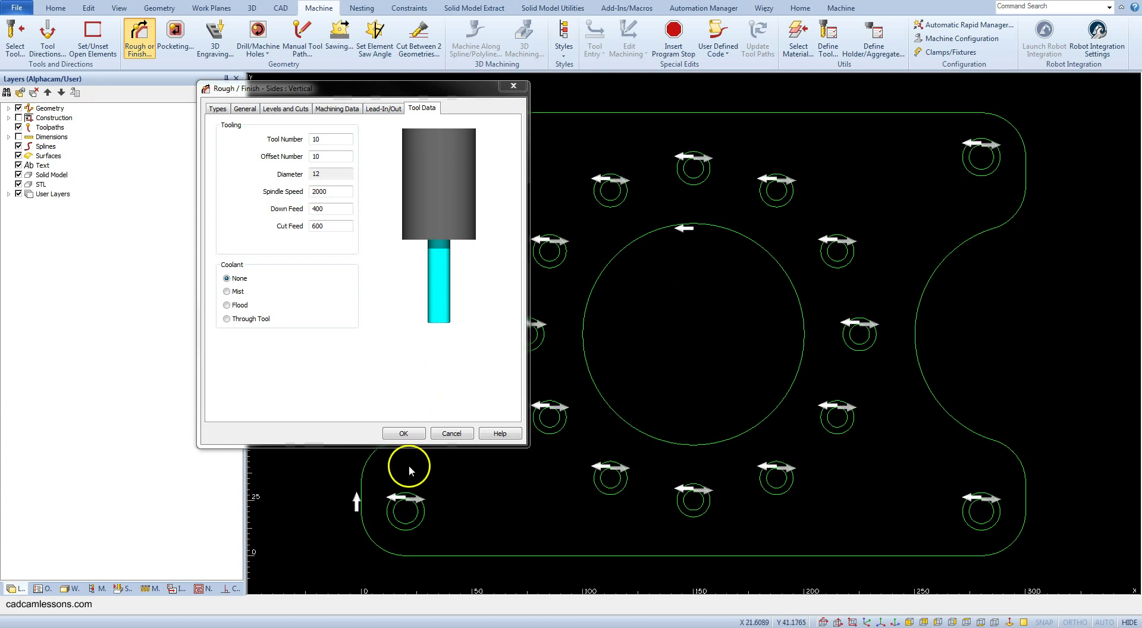
left_click(411, 434)
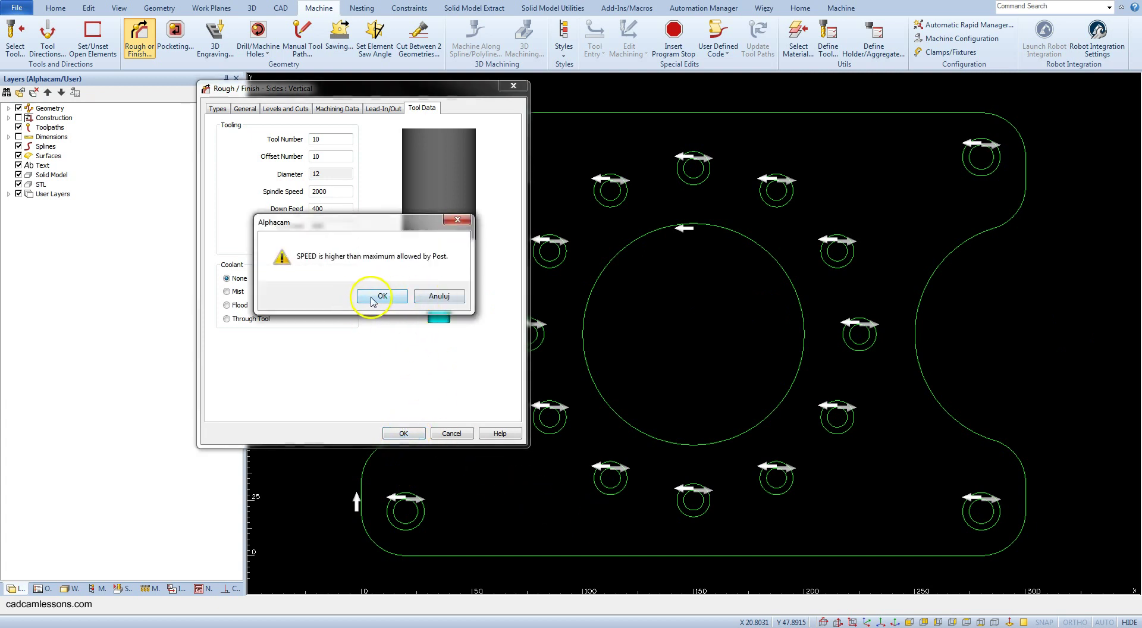
left_click(380, 296)
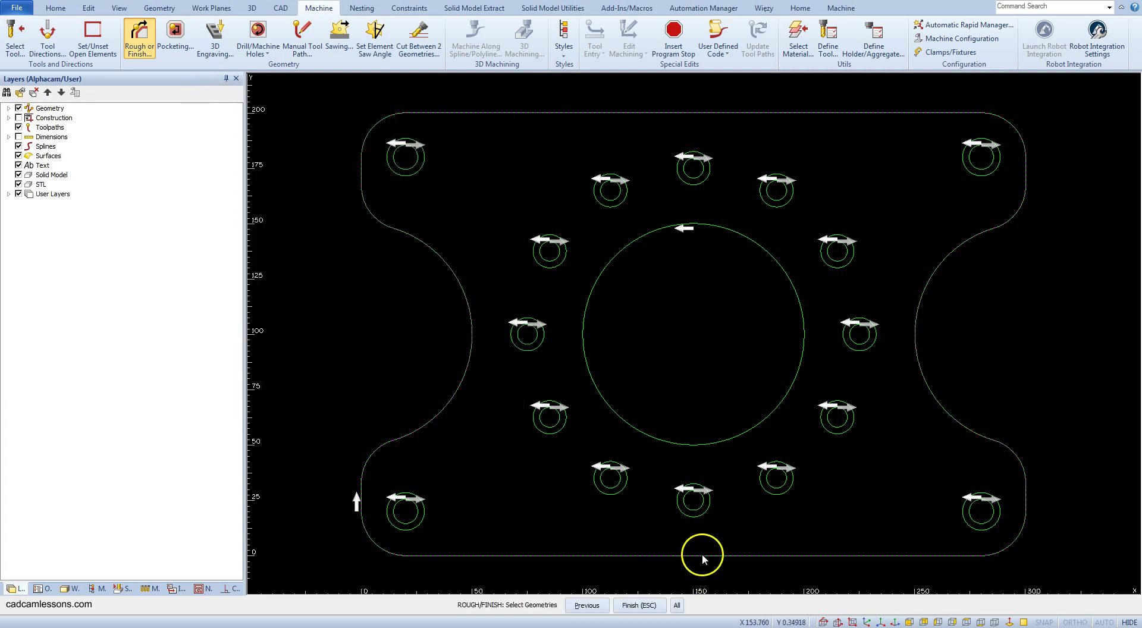
left_click(705, 555)
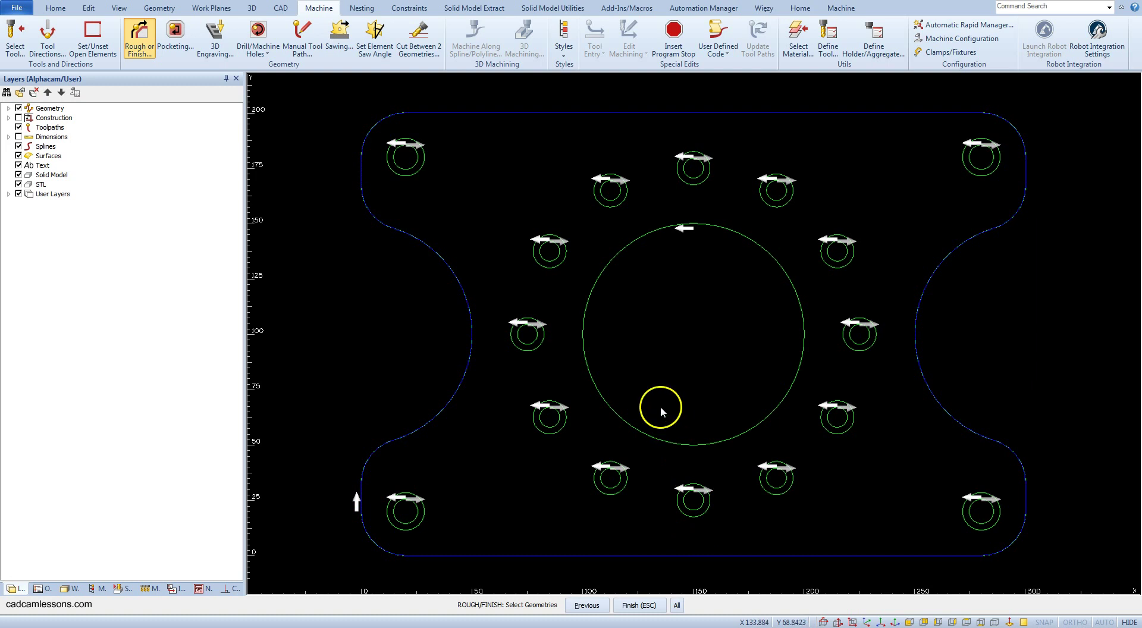
right_click(684, 317)
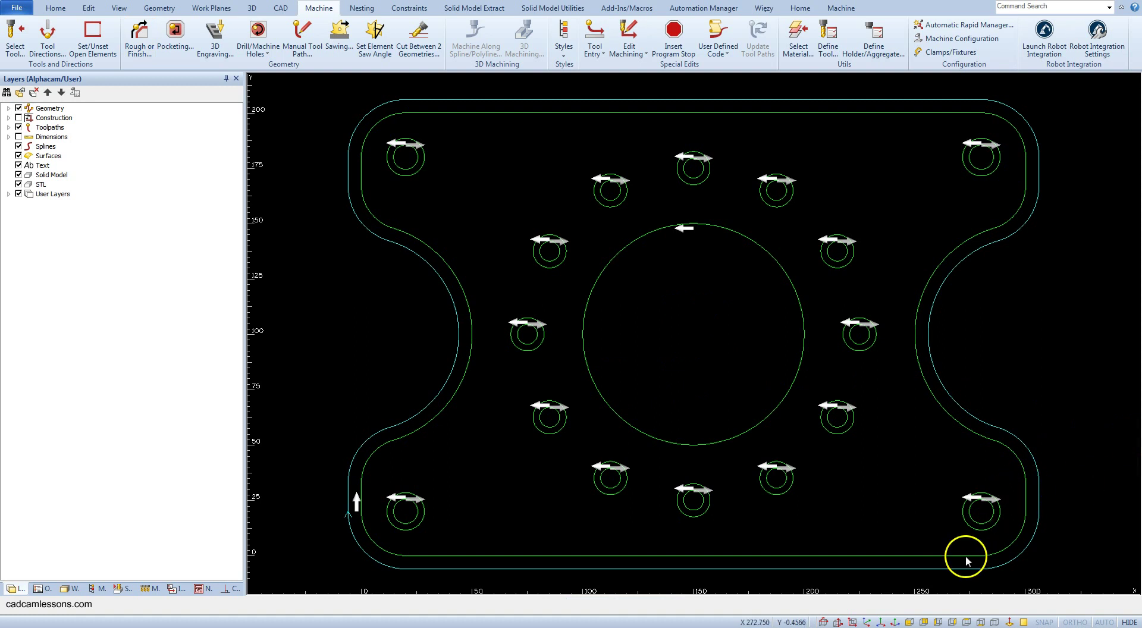
- Move the outer contour's start point to the midpoint of its long straight edge at Y 0, working in an isometric view
left_click(881, 622)
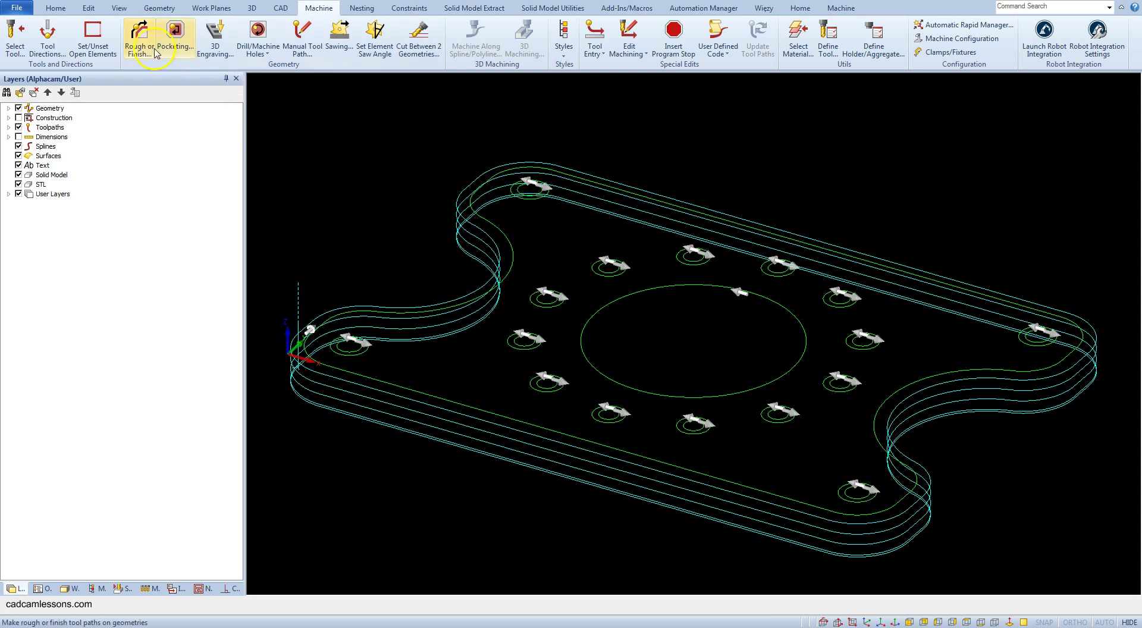
left_click(88, 7)
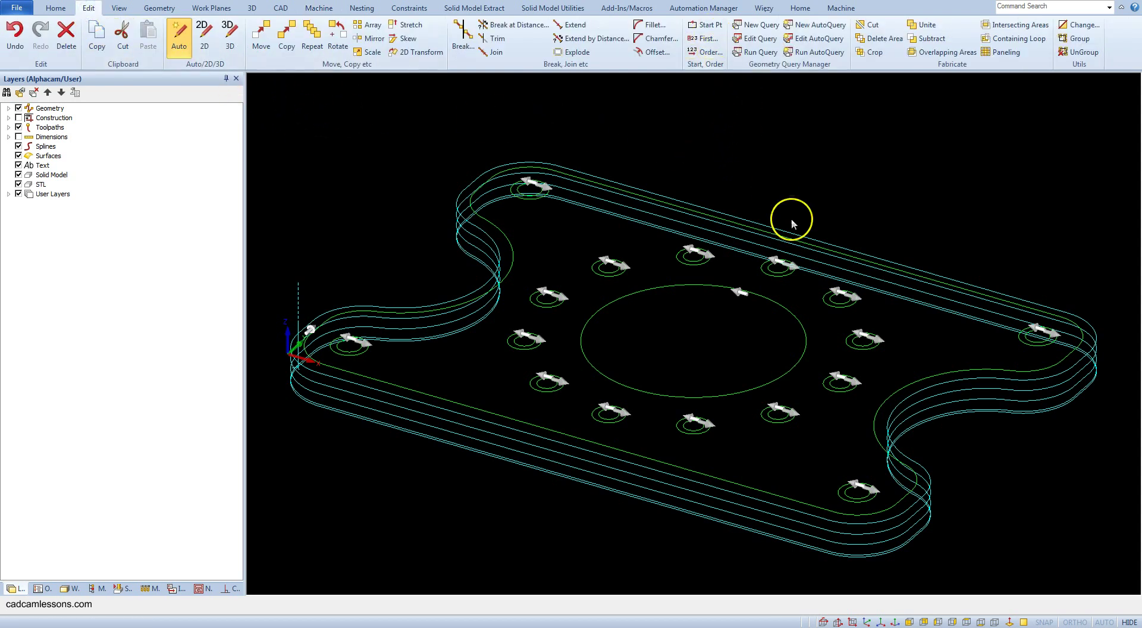
left_click(709, 25)
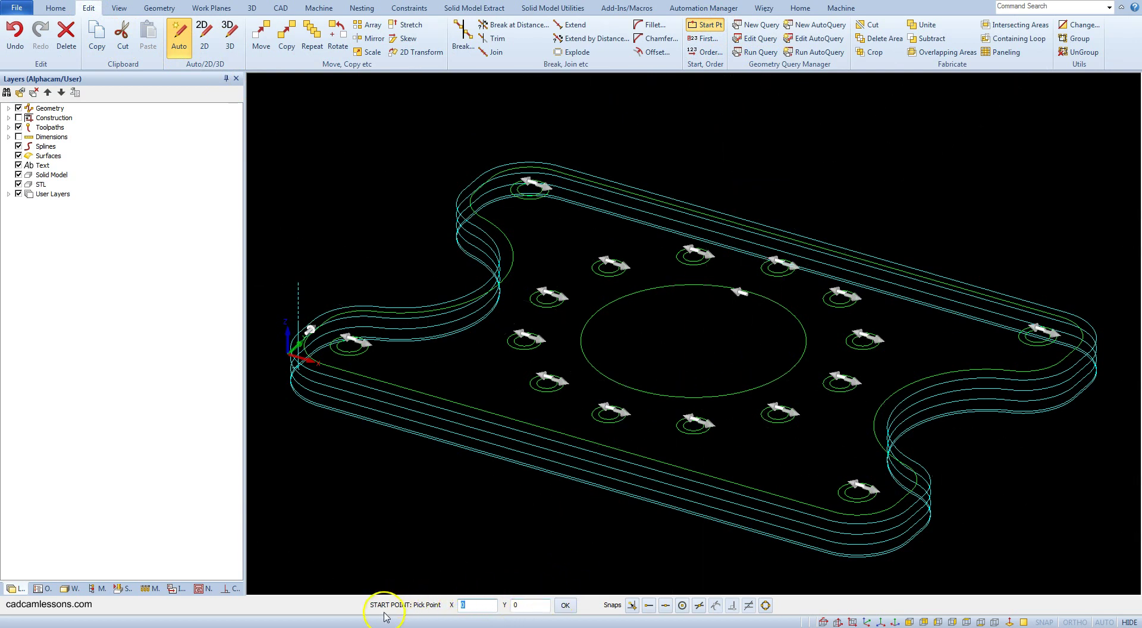
left_click(665, 607)
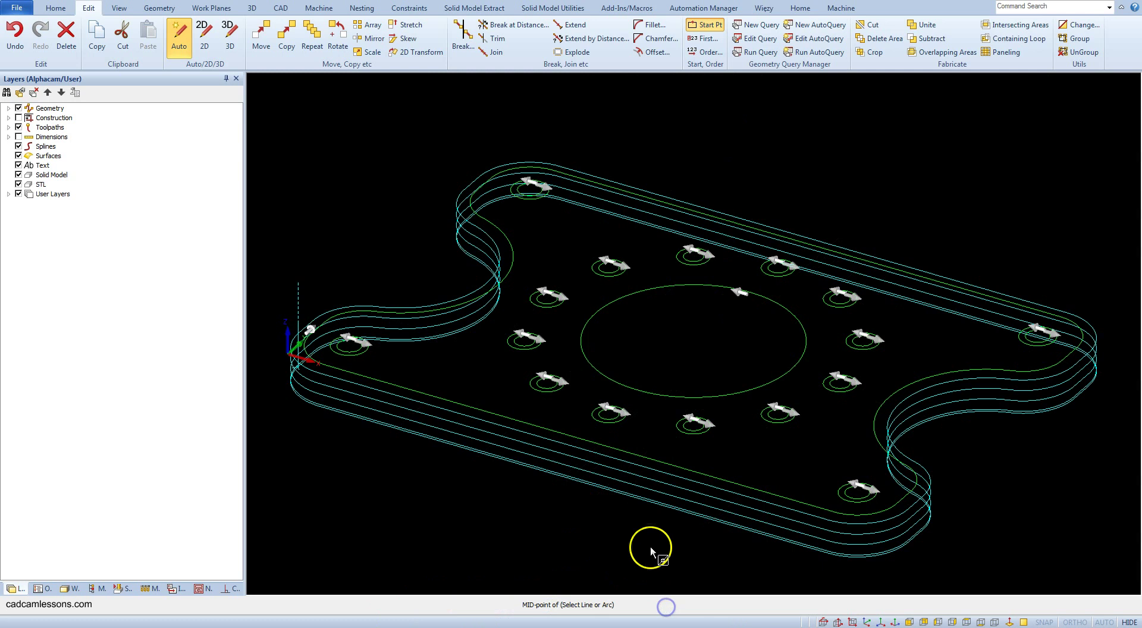
left_click(631, 457)
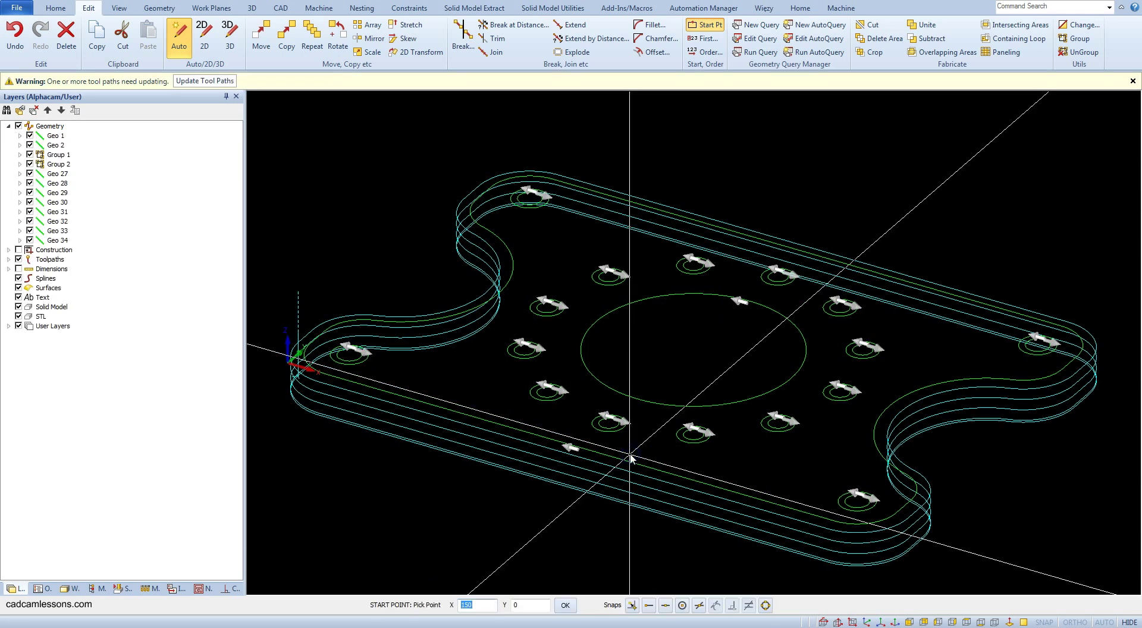
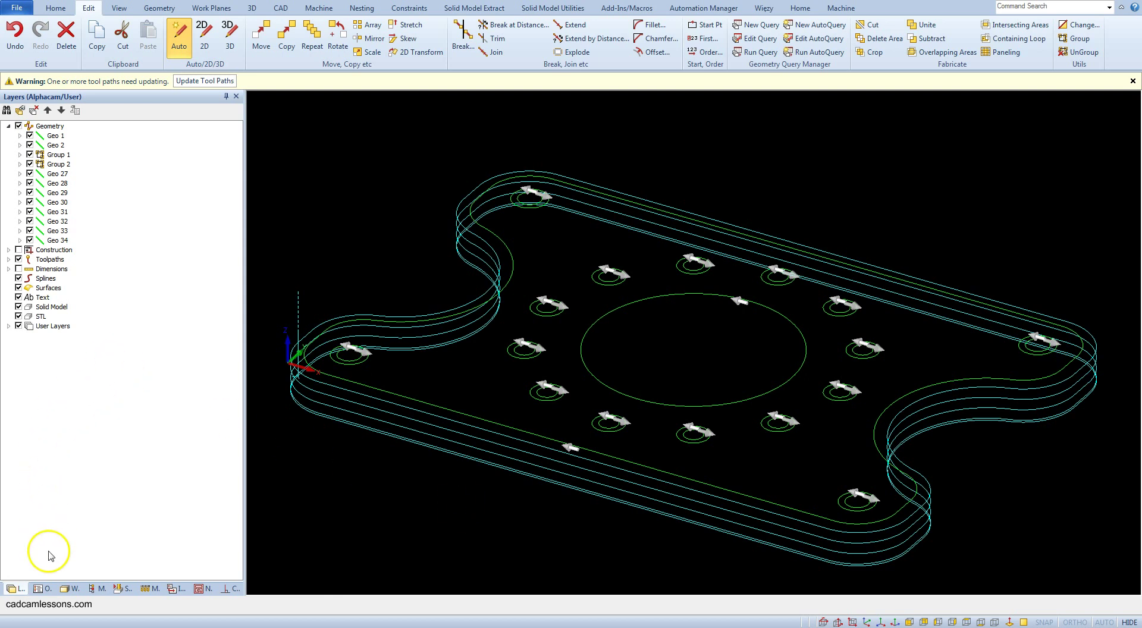
- Update the Flat 12 R05 finish pass in the operations list to use the contour's new start point
left_click(46, 589)
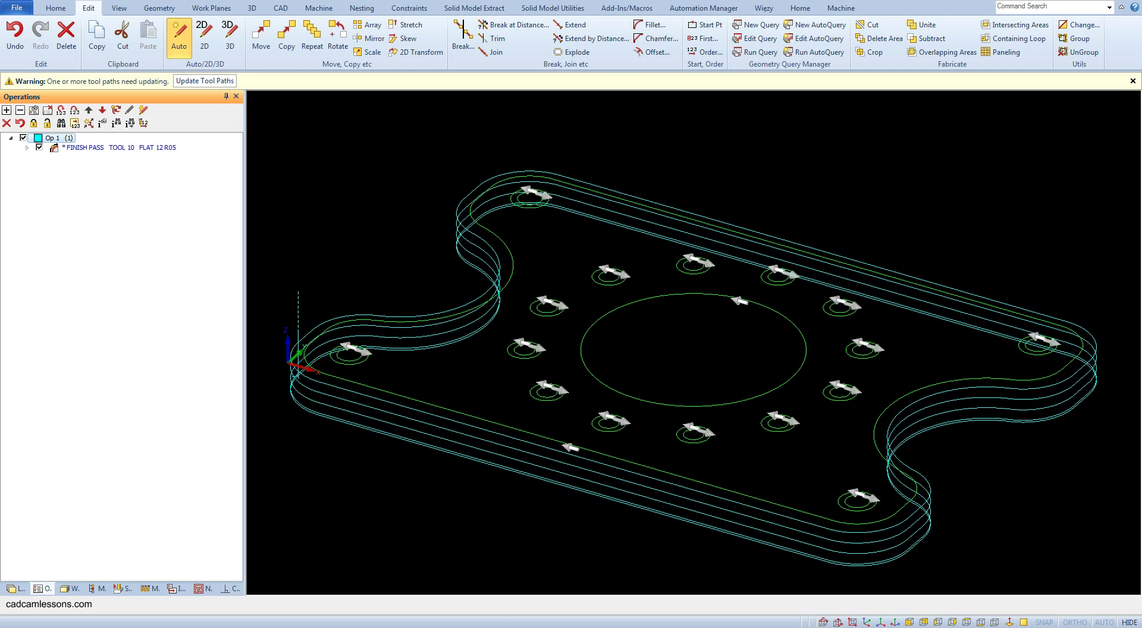
left_click(940, 401)
mouse_move(821, 351)
left_mouse_down()
mouse_move(566, 263)
mouse_move(343, 243)
left_mouse_up()
right_click(164, 147)
left_click(231, 173)
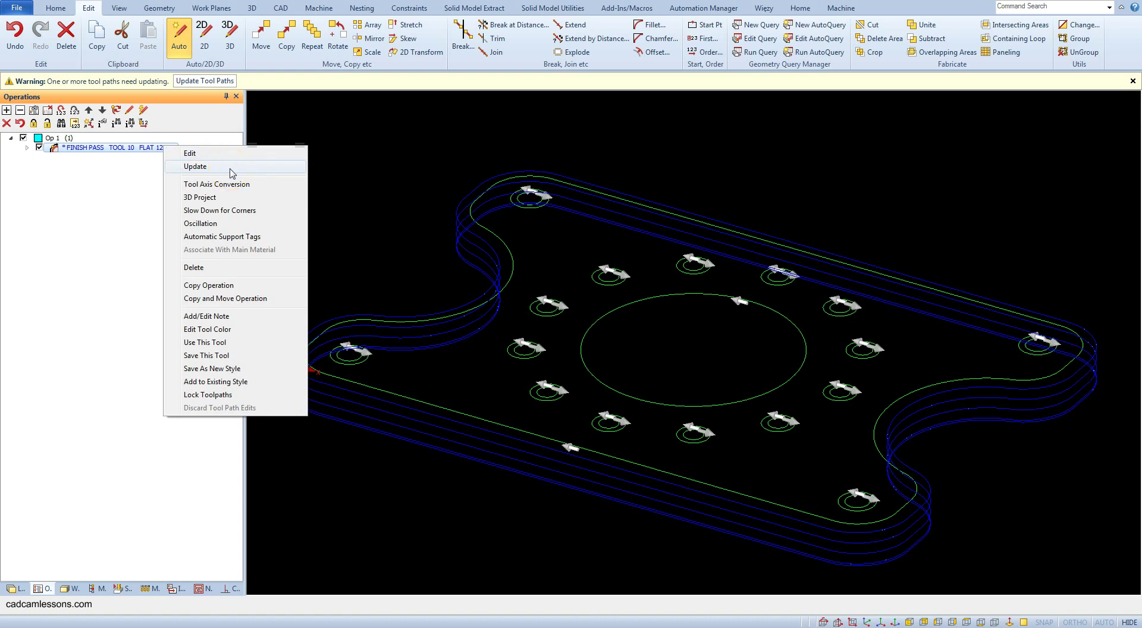
left_click(991, 407)
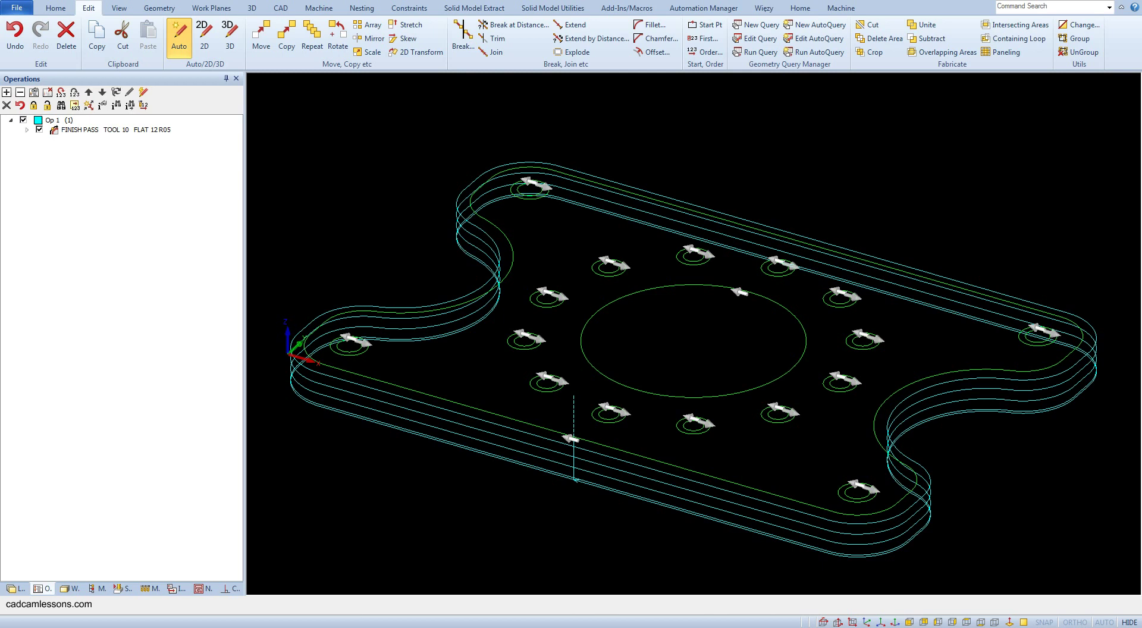
- Edit the Flat 12 R05 finish pass to apply automatic lead-in/out, with the lead-in type set to Both
right_click(123, 130)
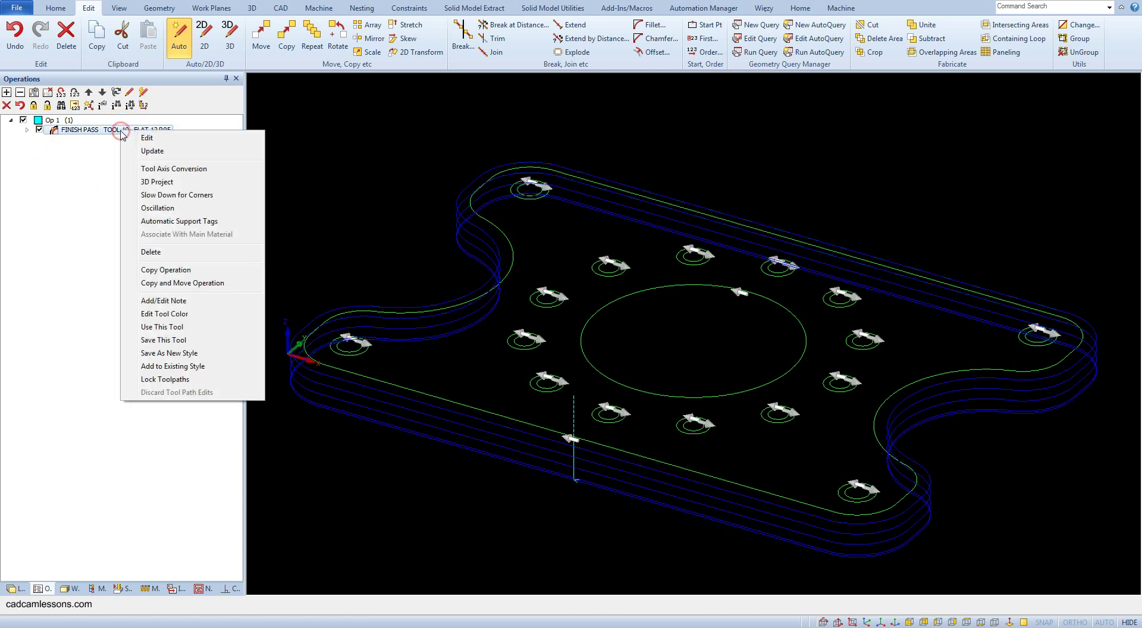
left_click(148, 139)
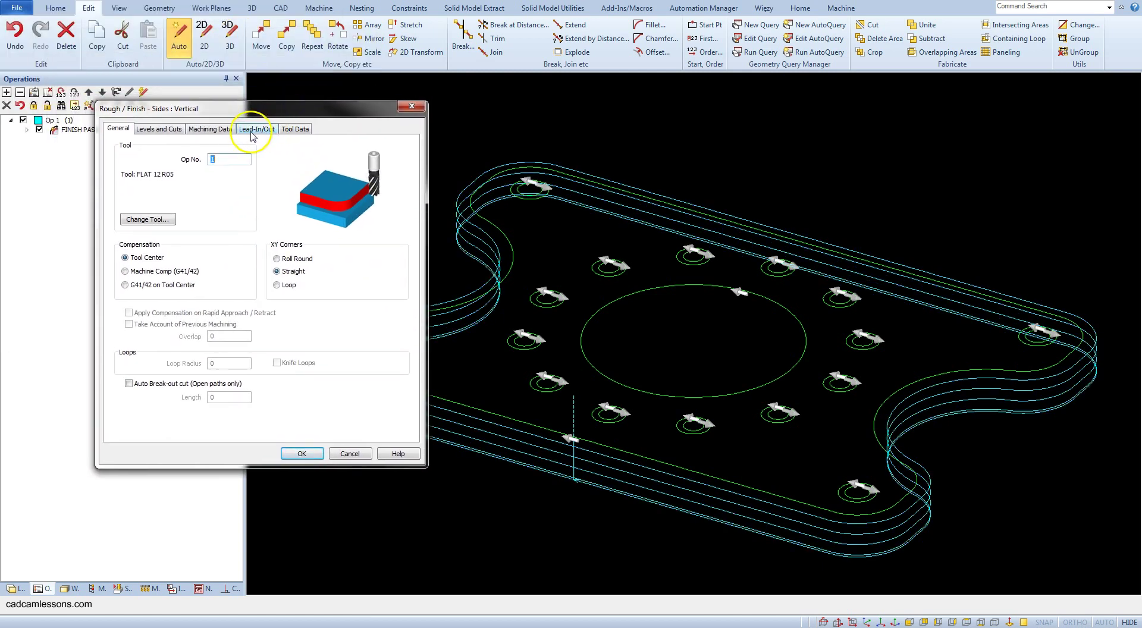
left_click(254, 132)
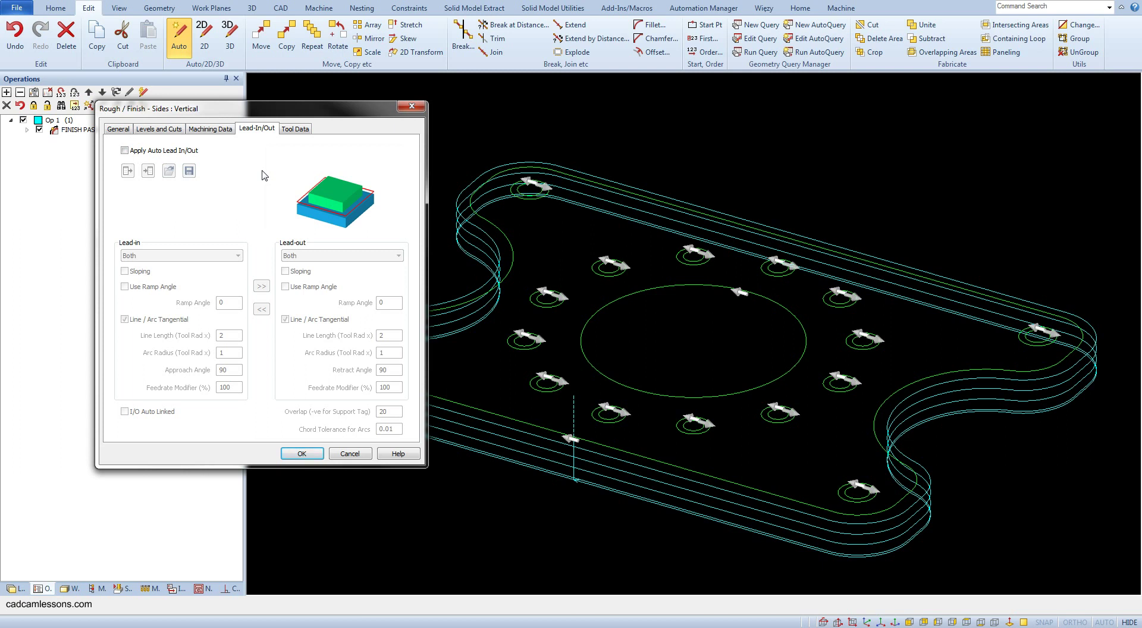
left_click(126, 151)
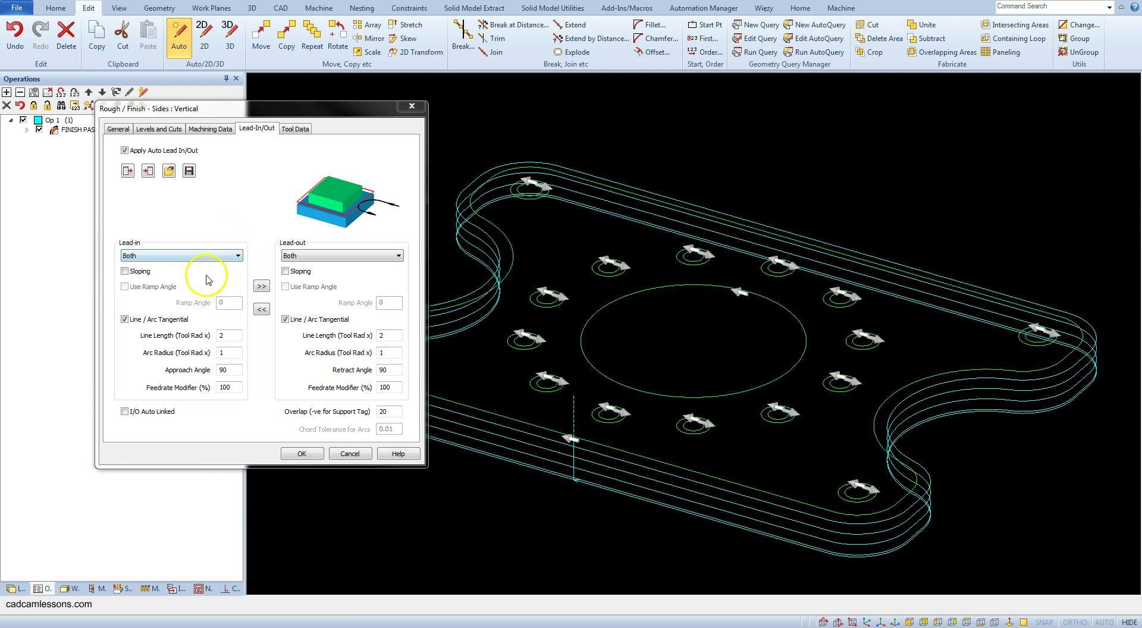
left_click(207, 255)
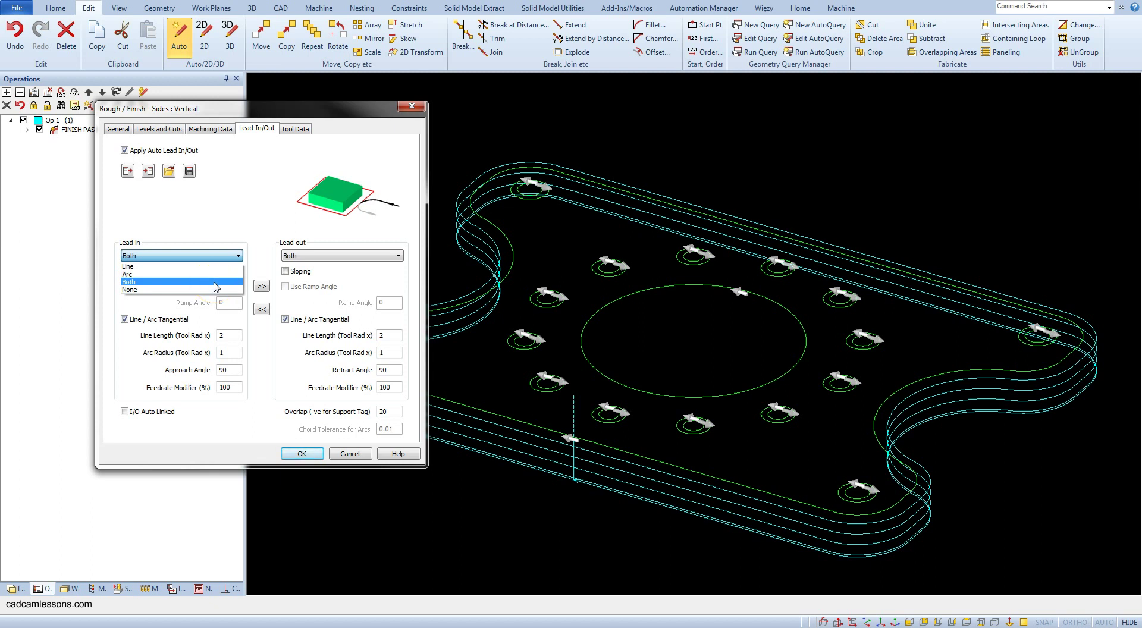
left_click(216, 283)
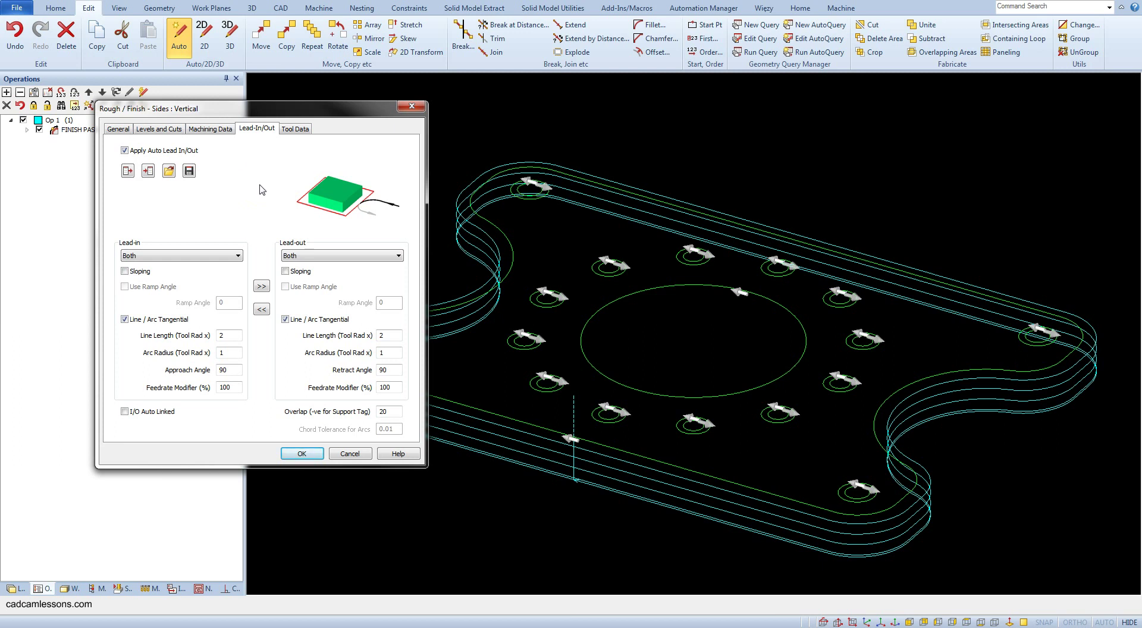
- Keep the lead-in line length at 2 times the tool radius and copy the lead-in settings to the lead-out
left_click(203, 199)
left_click(230, 336)
key("Tab")
left_click(261, 286)
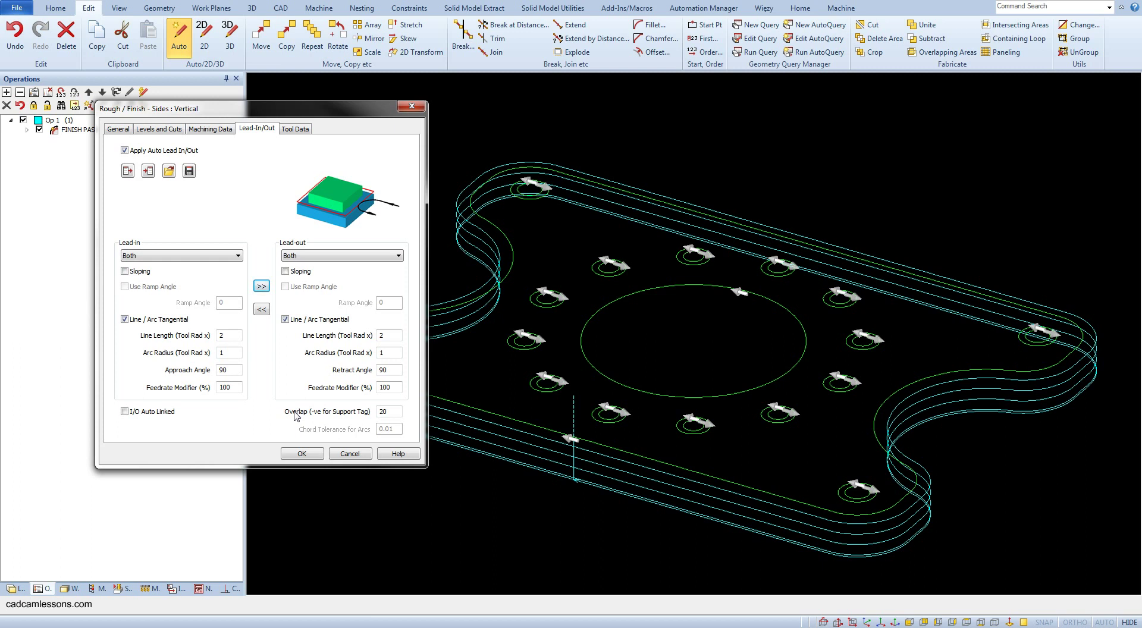
- Set the lead-in/out overlap to 10 and apply the changes to regenerate the finish pass
left_click(387, 412)
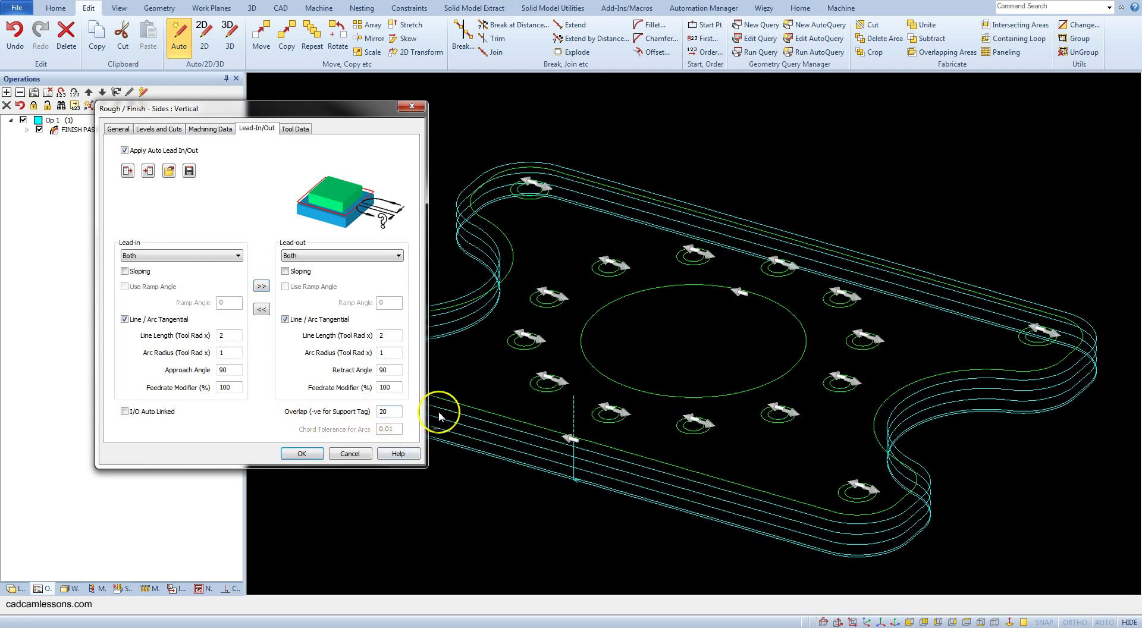
double_click(384, 411)
type("10")
left_click(302, 454)
left_click(588, 340)
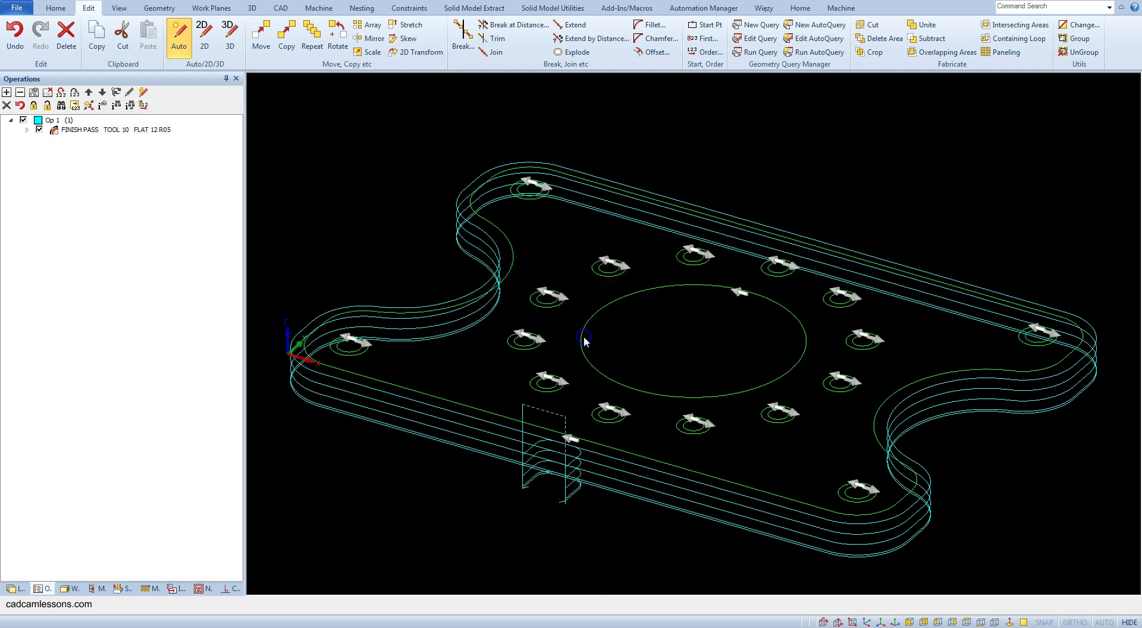